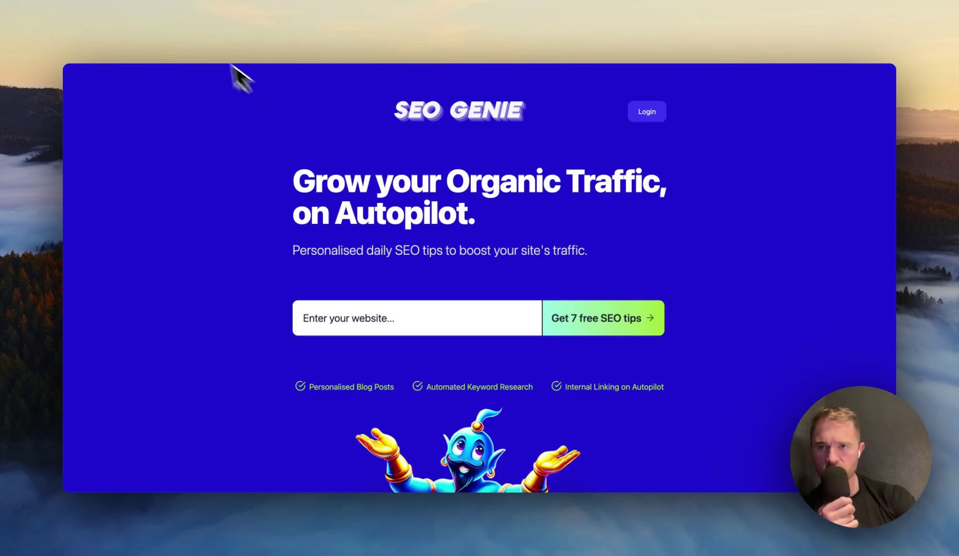
Examine the SEO Genie email in Gmail for fatjoe.com's recommended keywords, including their search volume, difficulty and commercial value
click(353, 316)
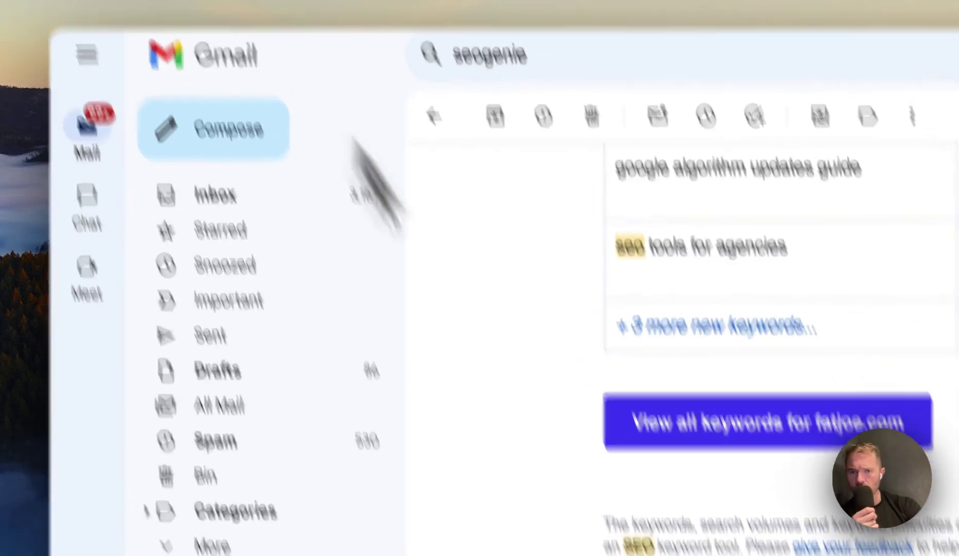
scroll(721, 283, up, 10)
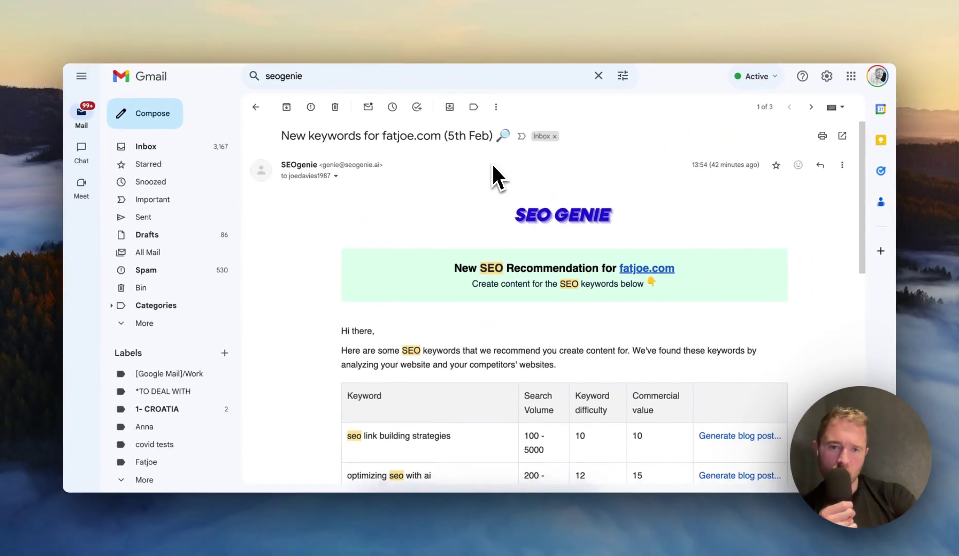
scroll(493, 175, down, 1)
scroll(450, 262, down, 2)
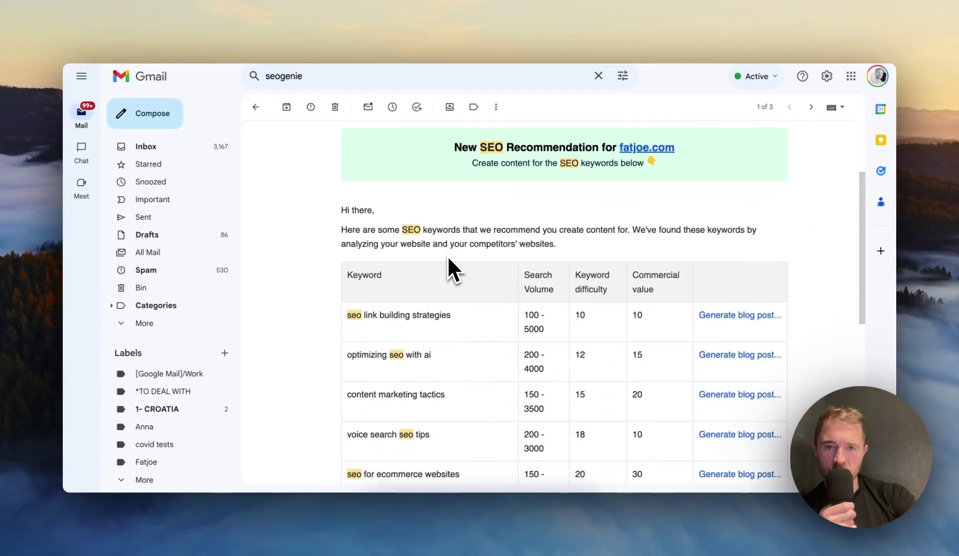
scroll(462, 281, down, 1)
scroll(468, 291, down, 1)
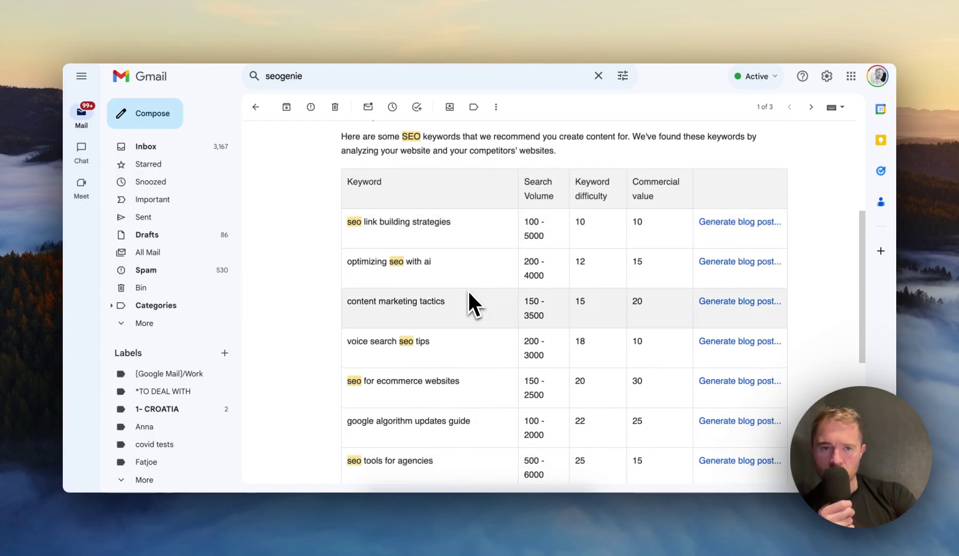
scroll(473, 336, down, 1)
scroll(477, 350, up, 2)
scroll(467, 309, up, 2)
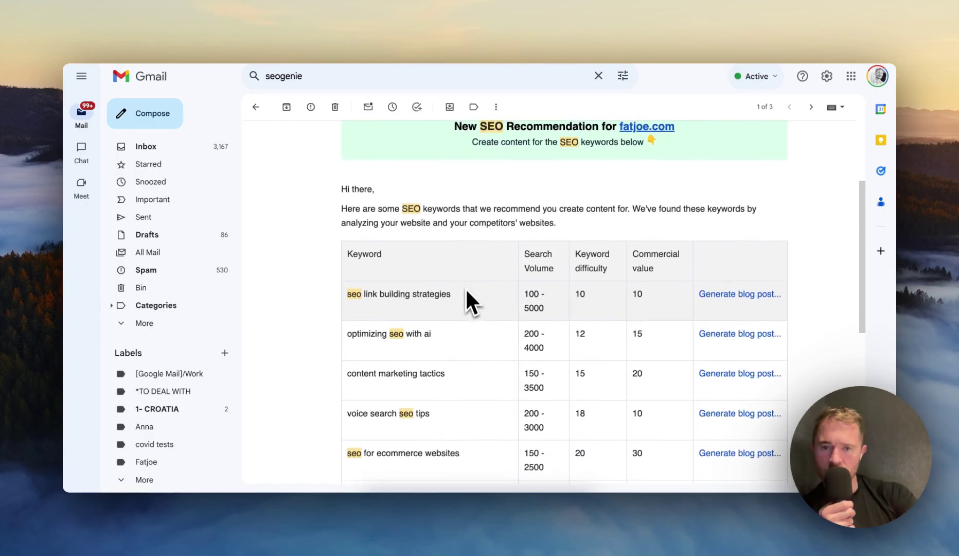
scroll(466, 304, down, 4)
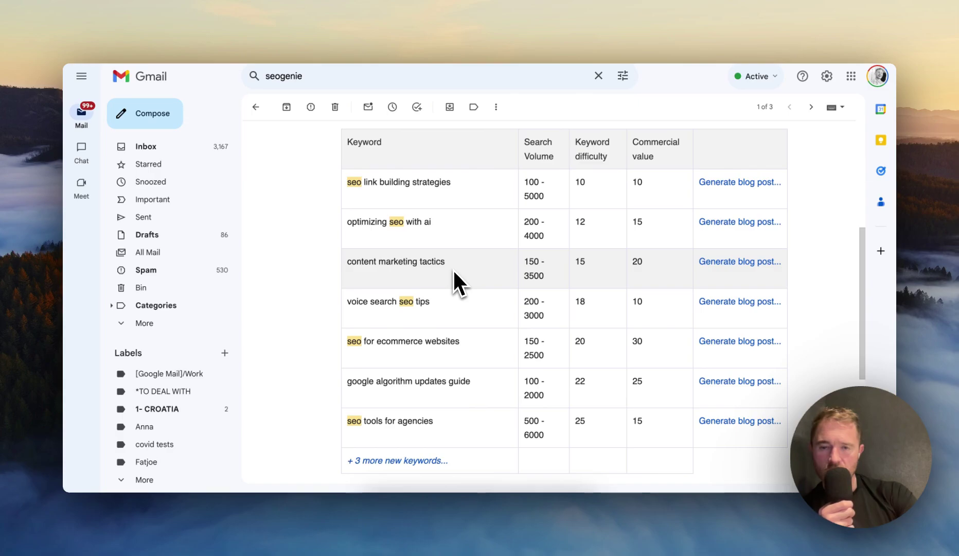
scroll(453, 271, down, 1)
scroll(454, 271, up, 2)
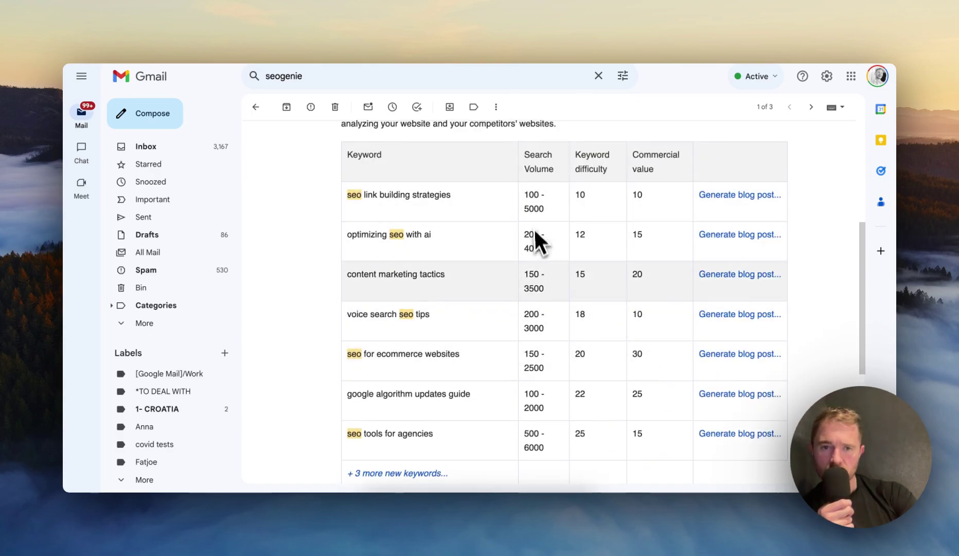
scroll(534, 386, down, 3)
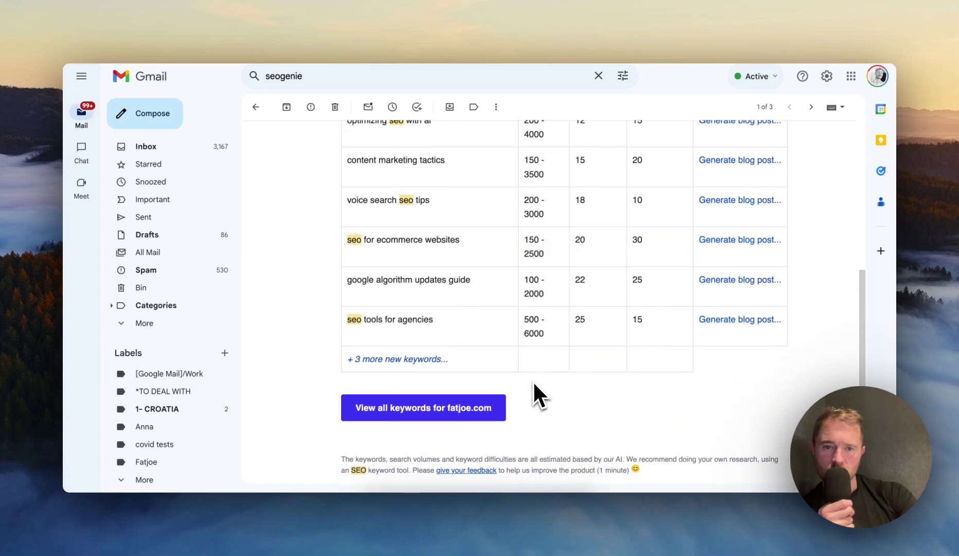
scroll(534, 383, down, 2)
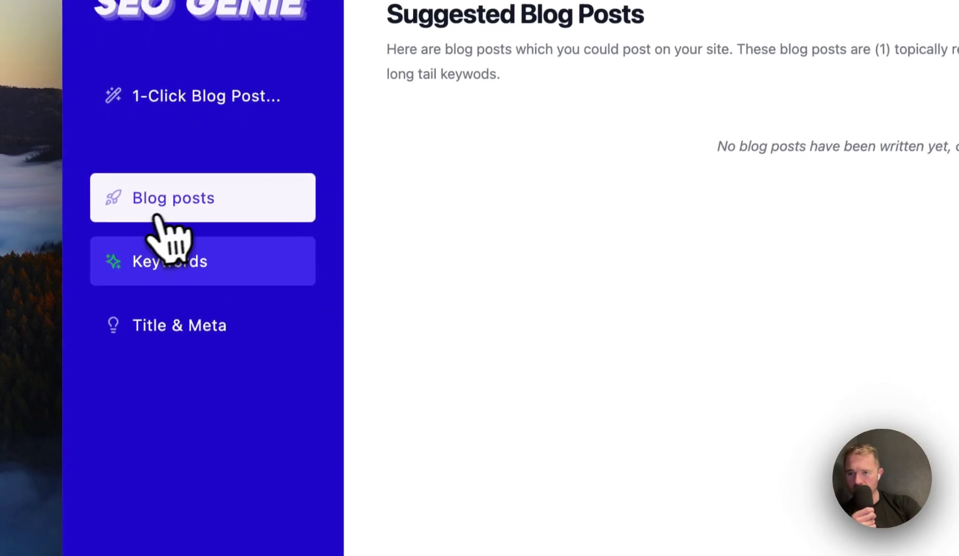
Switch to the SEO Genie dashboard and look through its Keywords, Blog posts and Title & Meta suggestions
click(164, 257)
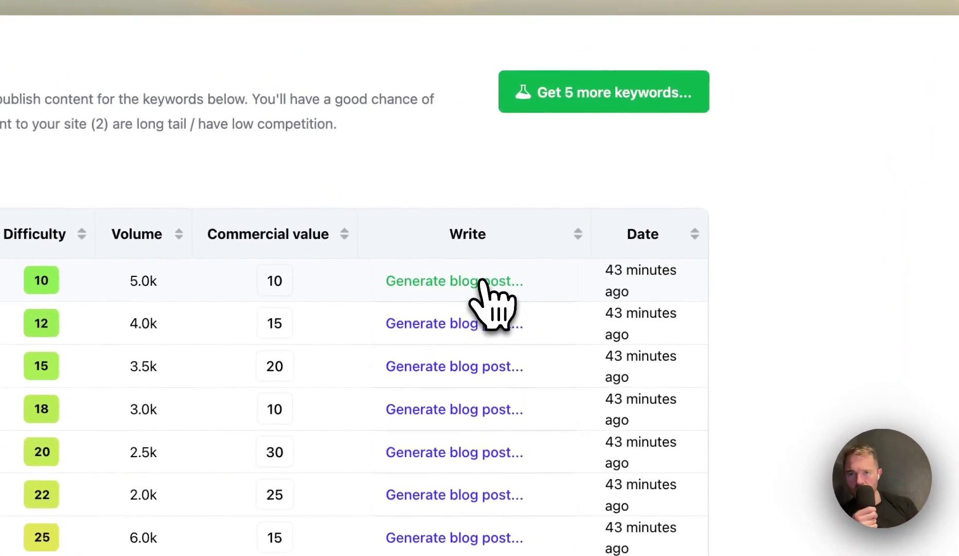
click(620, 197)
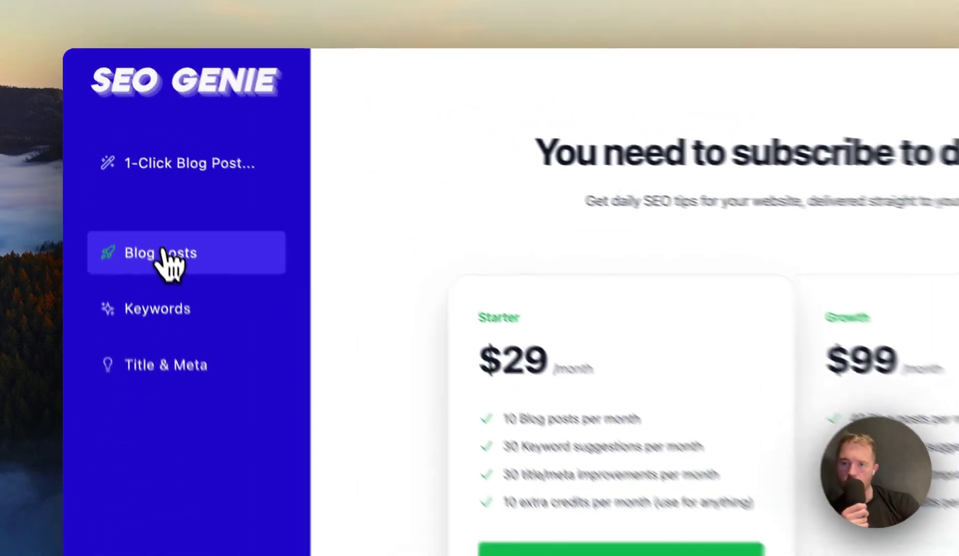
click(105, 181)
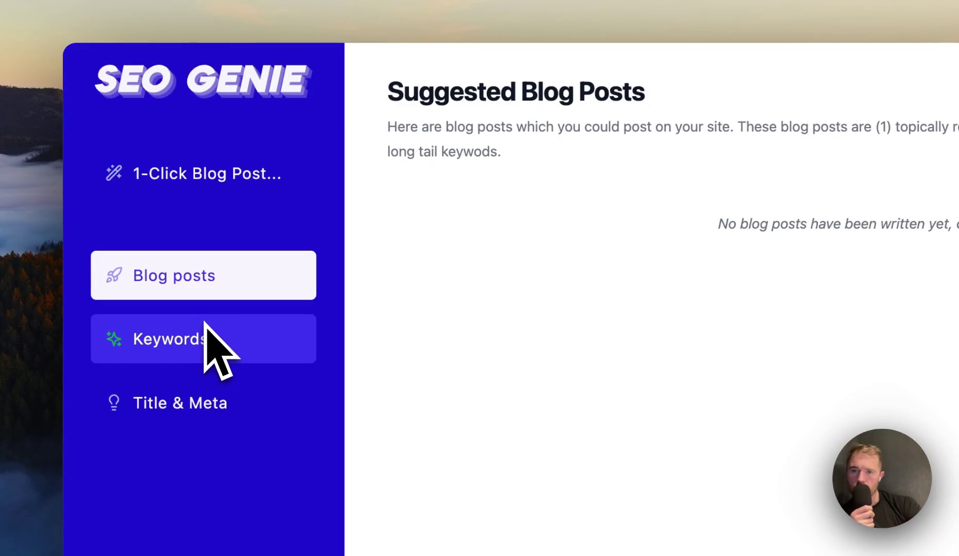
click(212, 404)
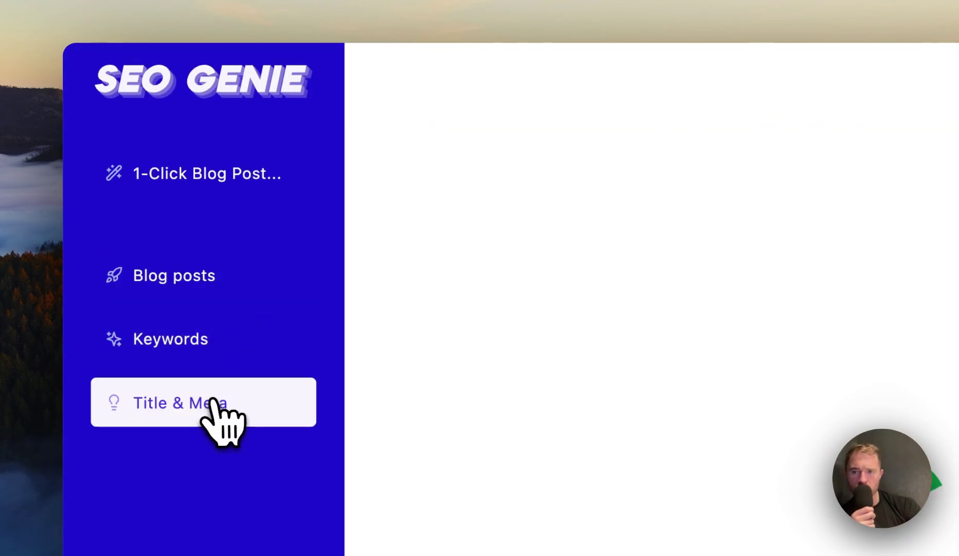
click(209, 355)
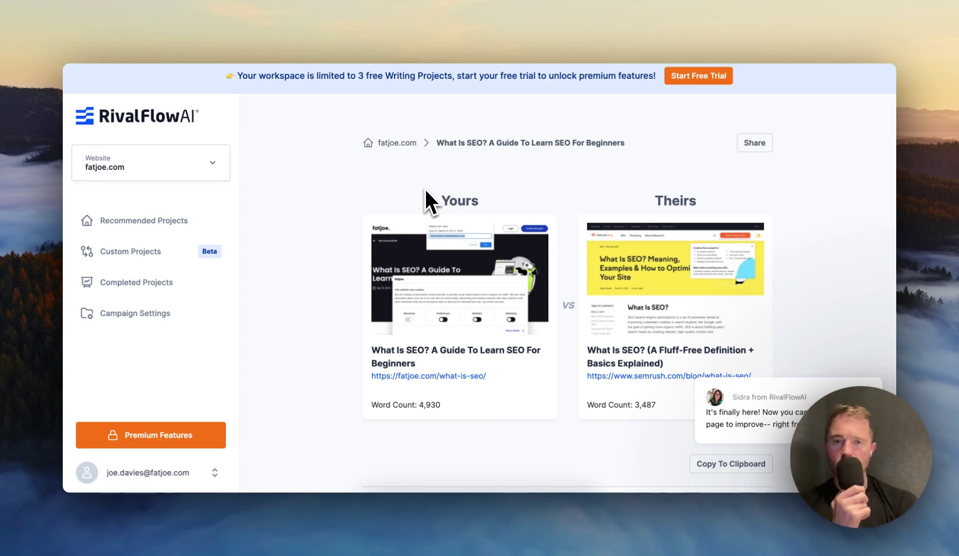
Switch to RivalFlow AI and review fatjoe.com's recommended projects where competitors outrank its pages
scroll(426, 201, down, 2)
scroll(426, 203, up, 2)
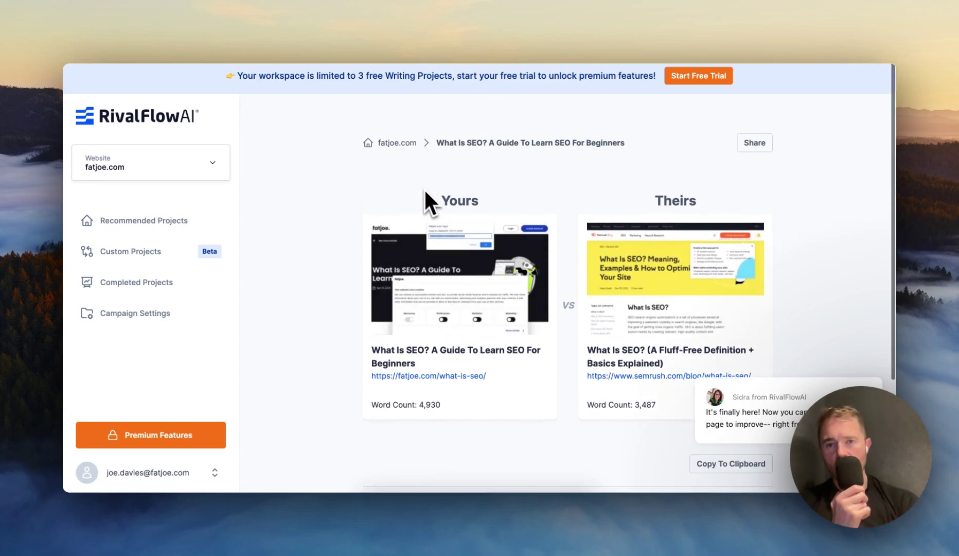
click(468, 146)
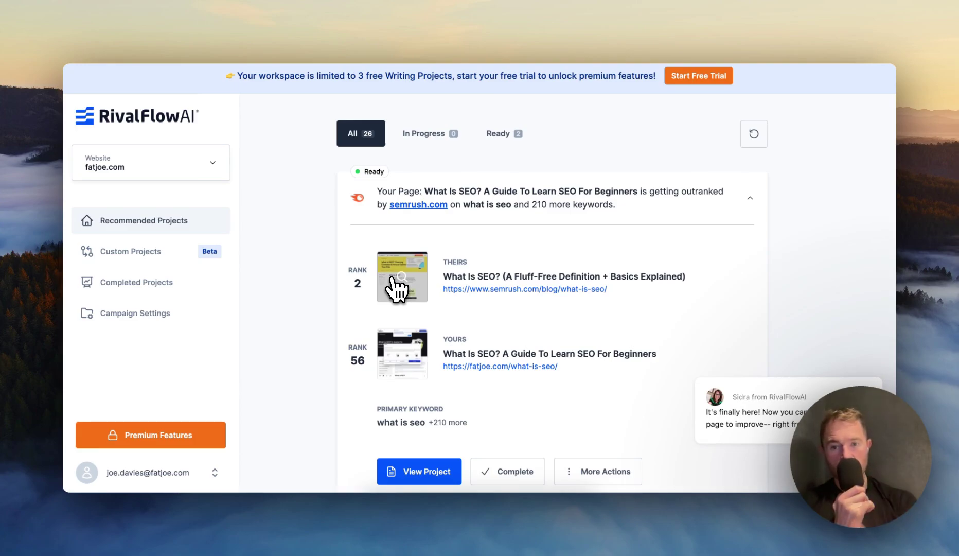
scroll(392, 279, down, 2)
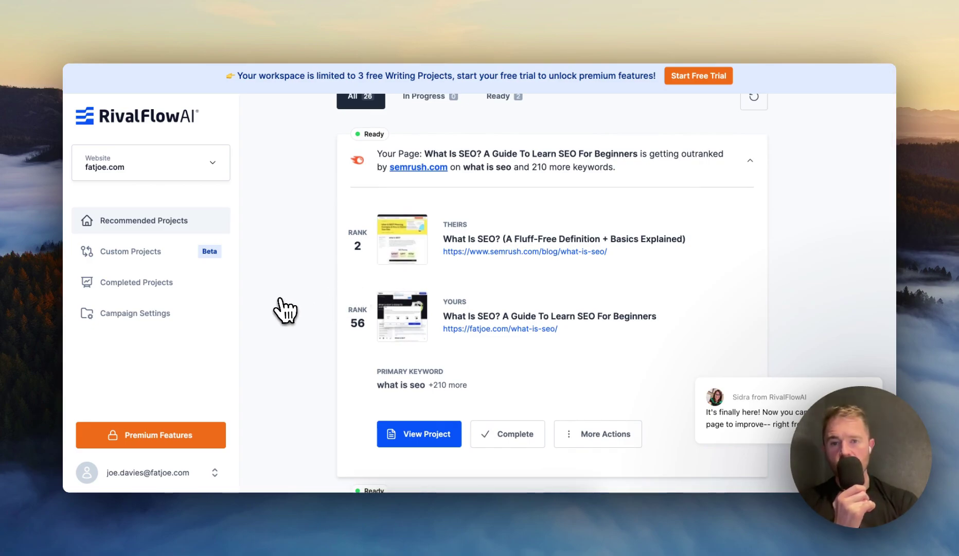
scroll(285, 308, down, 2)
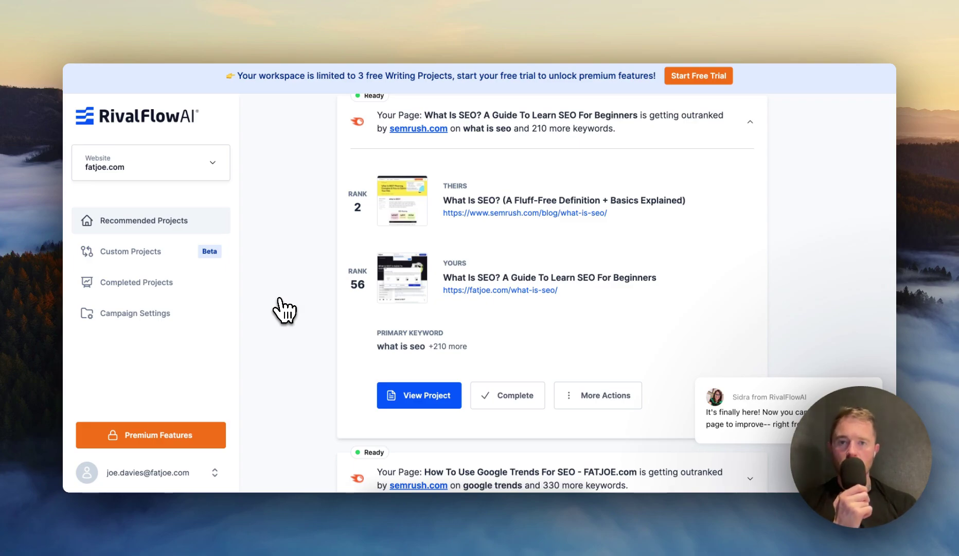
scroll(284, 310, down, 5)
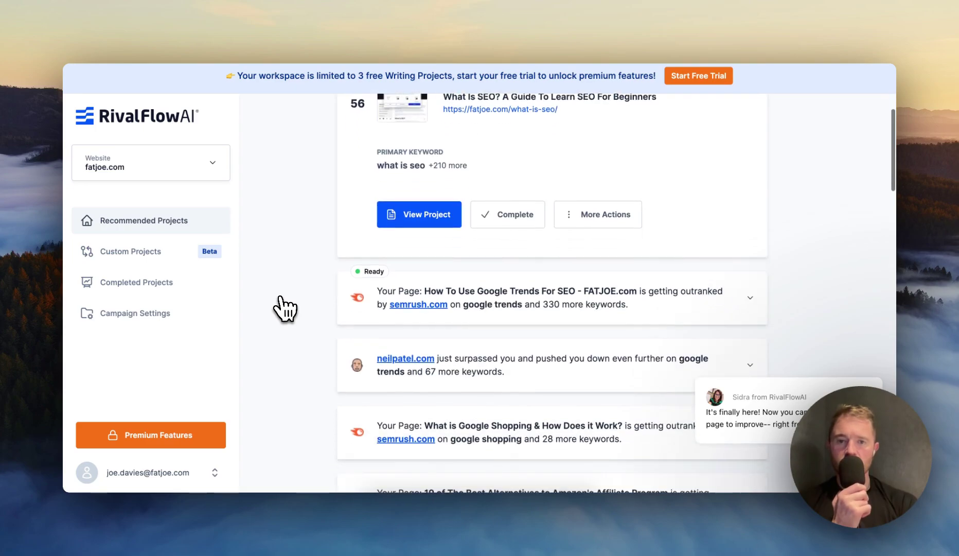
scroll(282, 307, up, 5)
scroll(276, 305, down, 2)
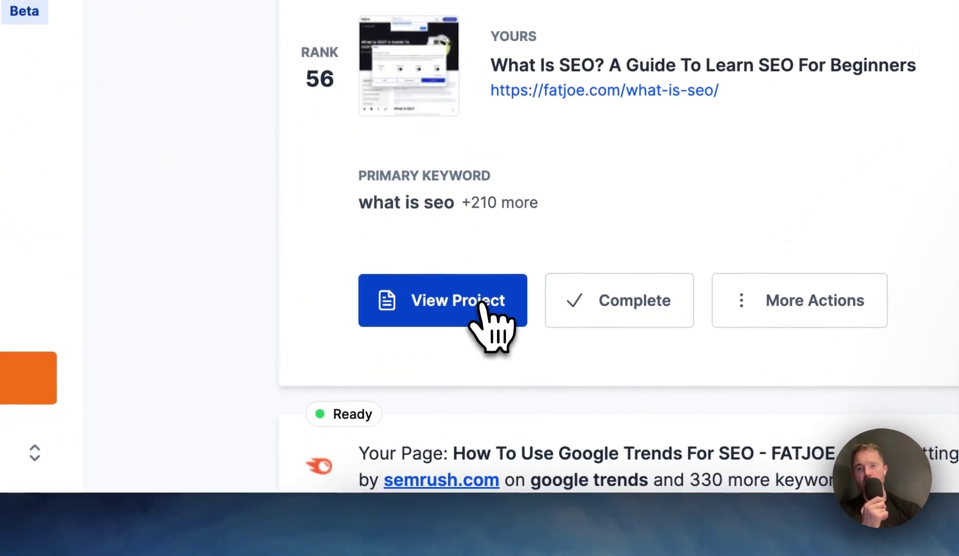
Open the "What Is SEO? A Guide To Learn SEO For Beginners" project and expand the questions only the competitor answers
click(482, 305)
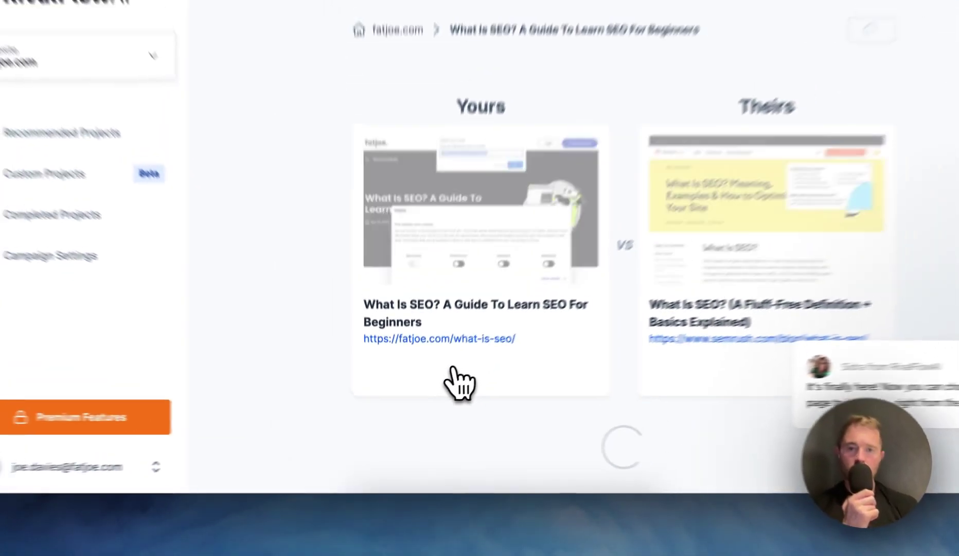
scroll(463, 352, down, 2)
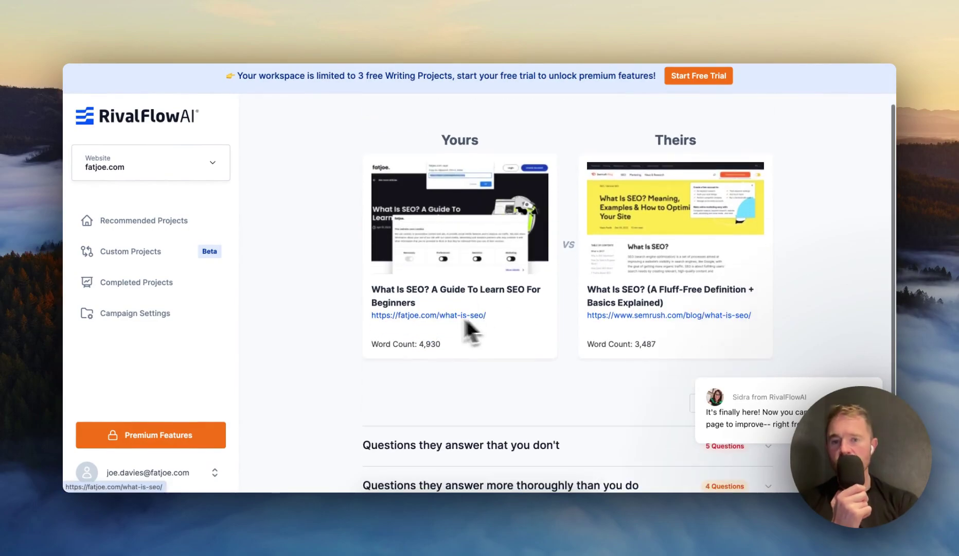
scroll(657, 290, down, 2)
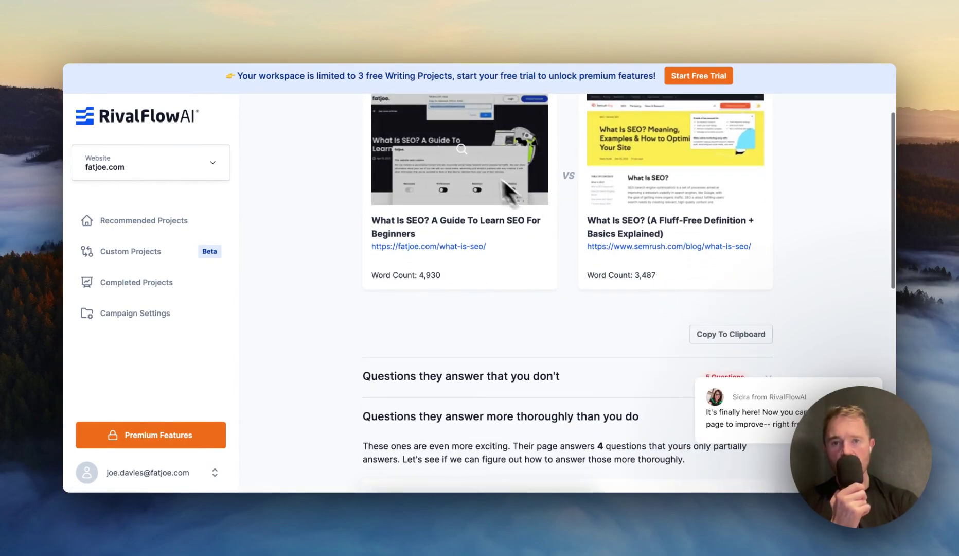
scroll(657, 291, up, 4)
scroll(696, 273, down, 5)
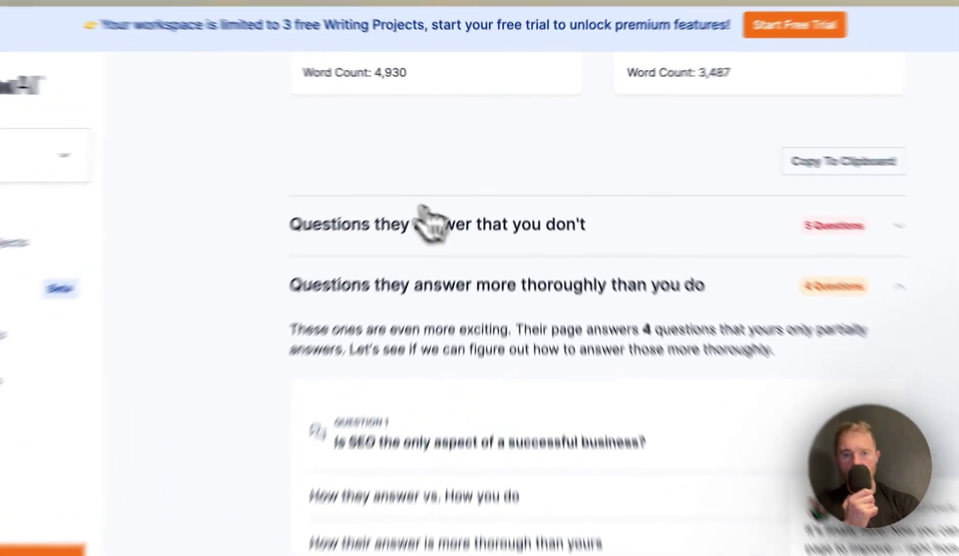
click(432, 222)
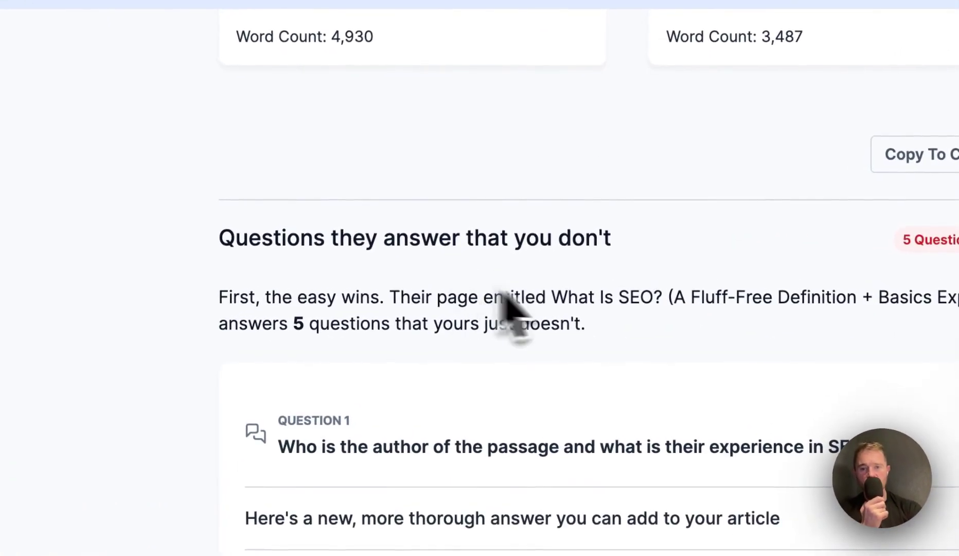
Read the AI-generated answer and the competitor's answer for Question 1 about the passage's author
scroll(508, 317, down, 3)
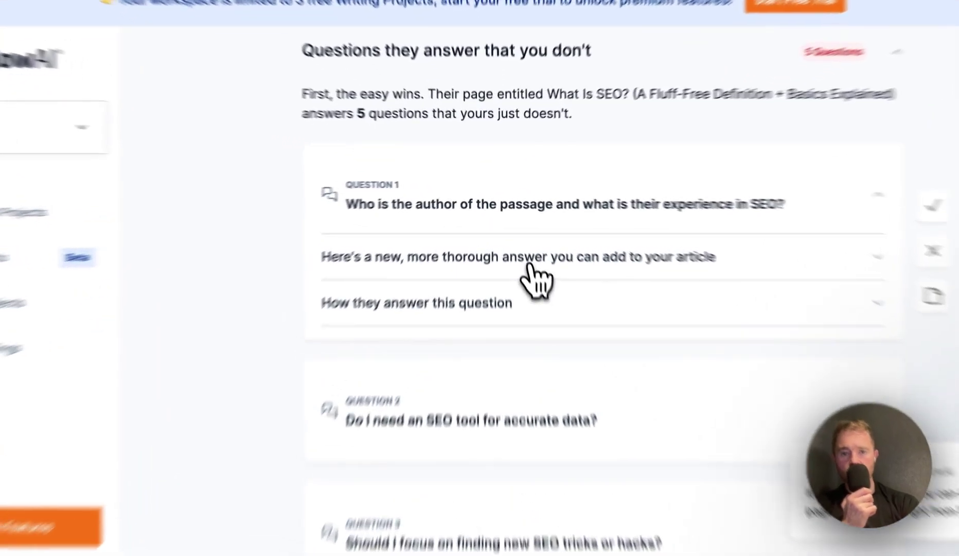
click(516, 257)
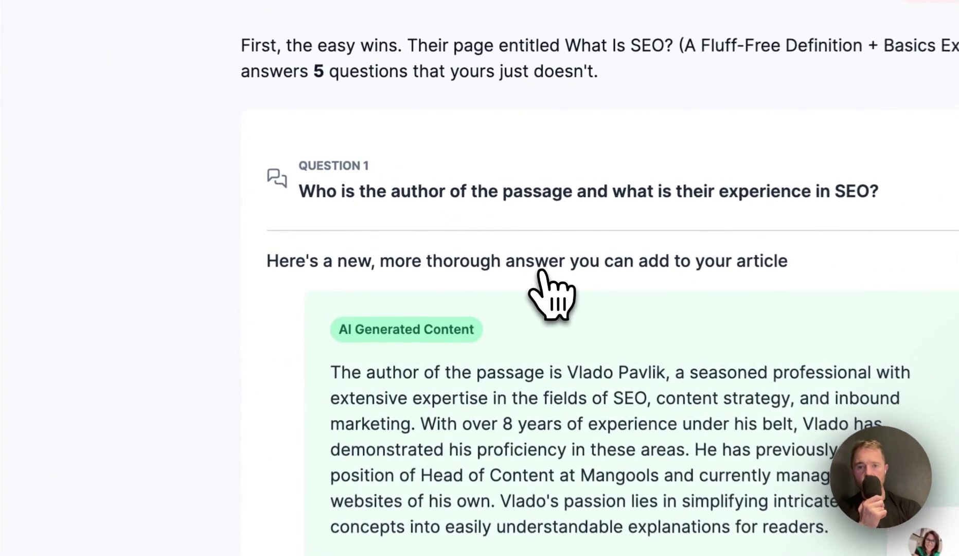
click(585, 137)
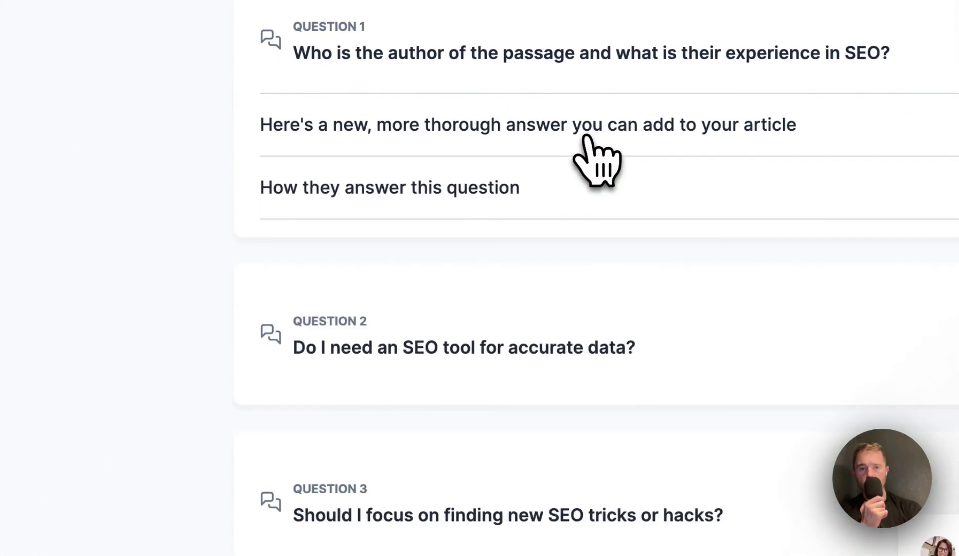
click(493, 205)
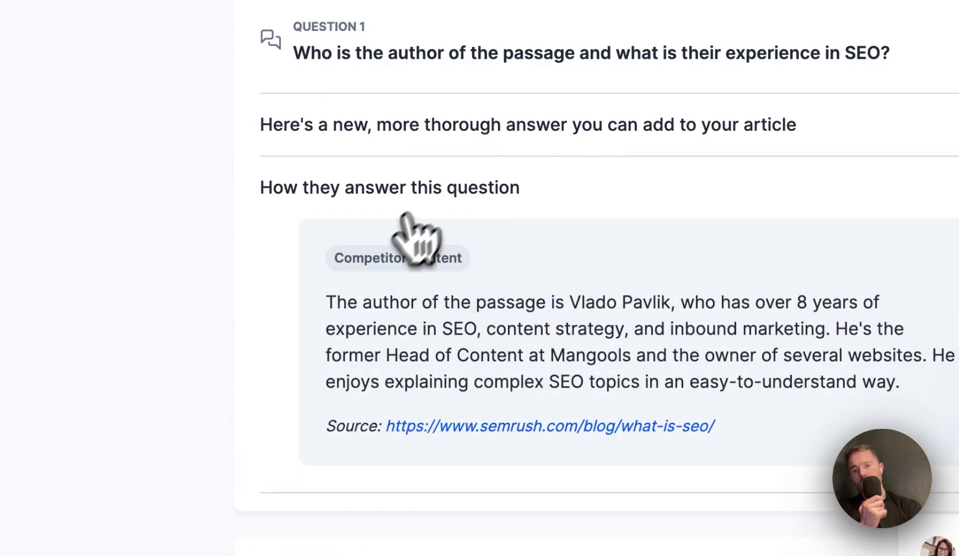
click(455, 200)
click(456, 191)
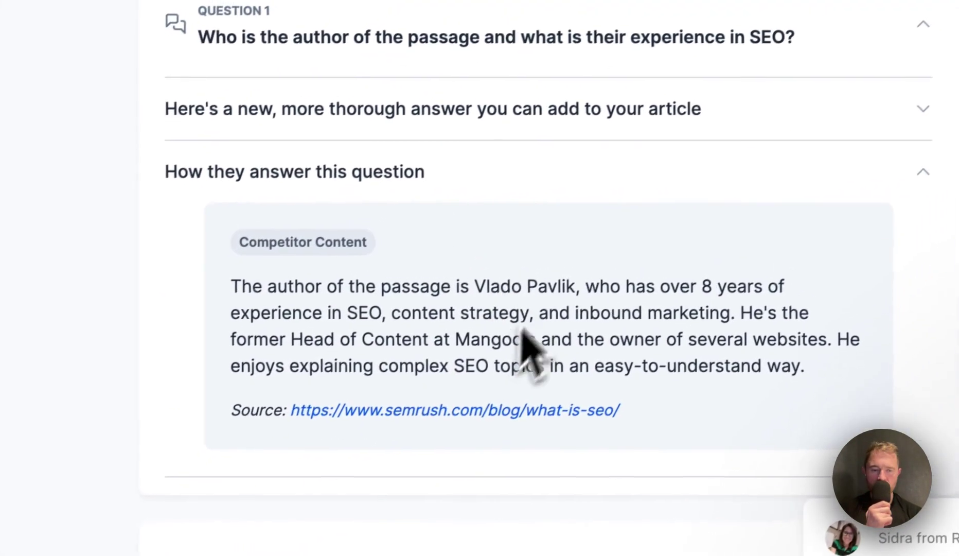
click(374, 109)
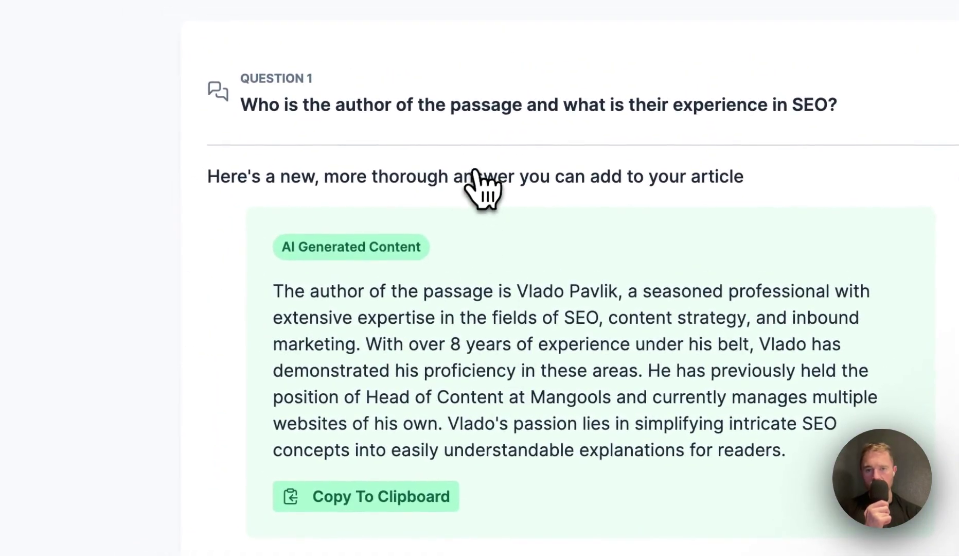
click(471, 174)
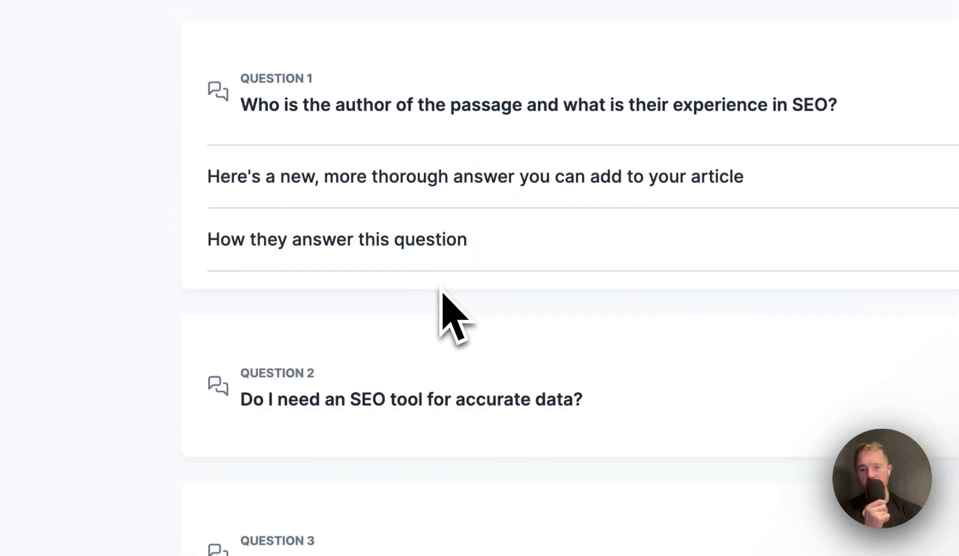
Read the competitor's and AI-generated answers for "Do I need an SEO tool for accurate data?", and scan the remaining questions
scroll(441, 291, down, 3)
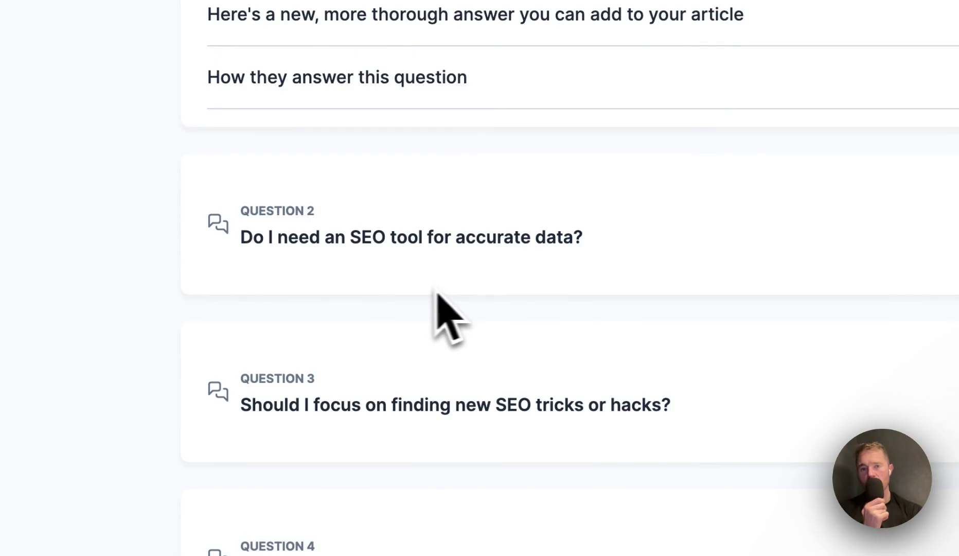
click(612, 246)
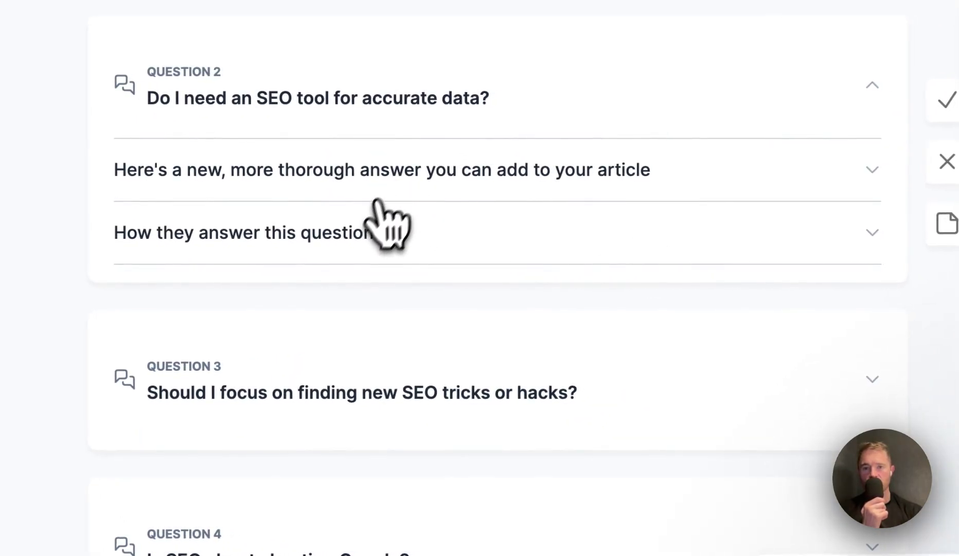
click(375, 222)
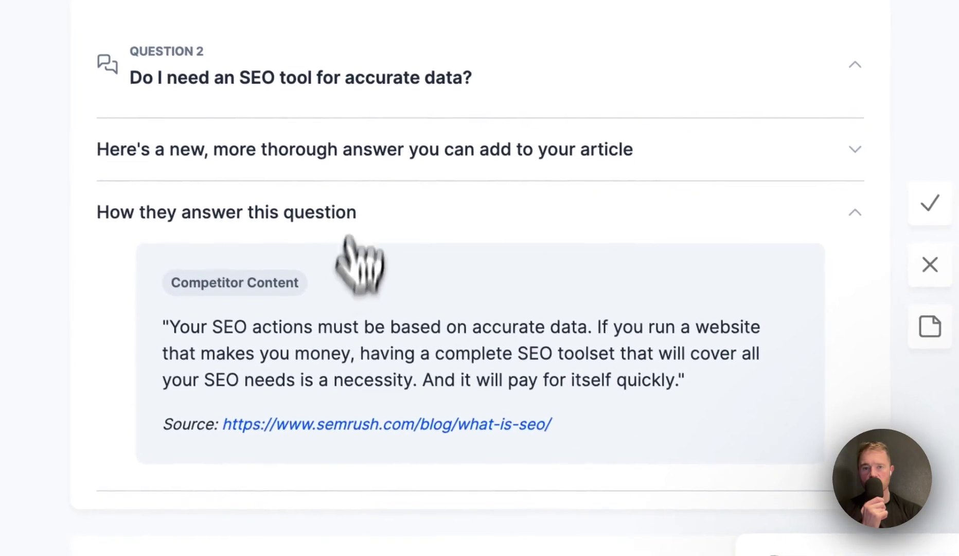
click(394, 151)
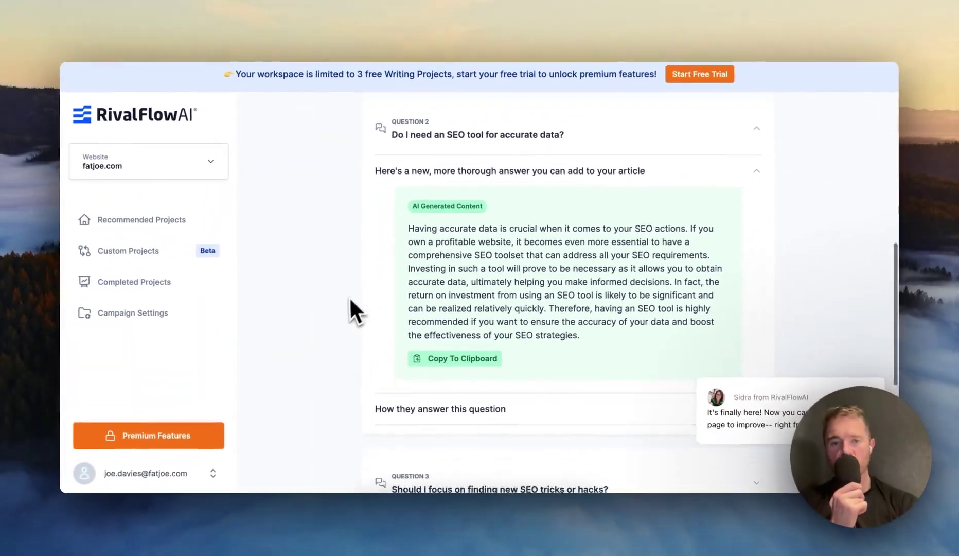
scroll(350, 297, down, 2)
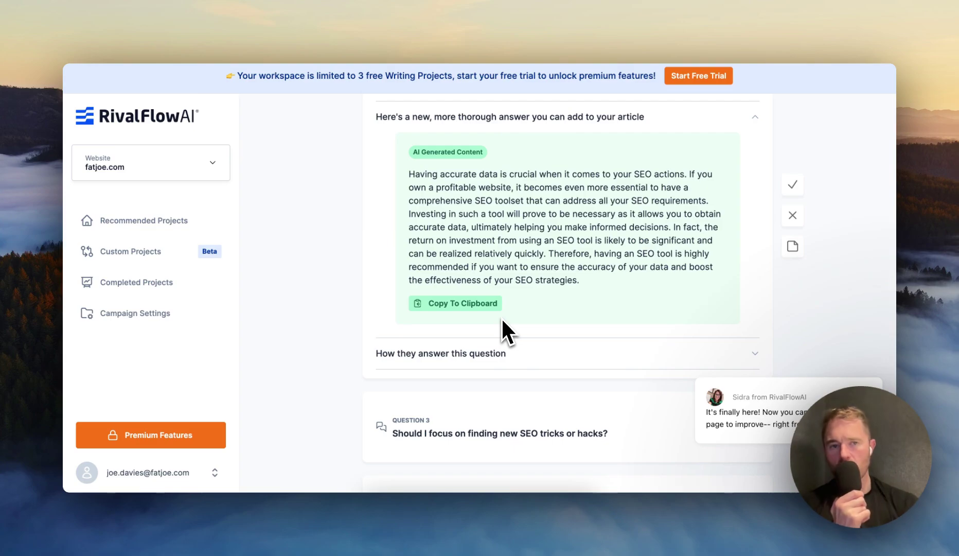
scroll(501, 317, down, 6)
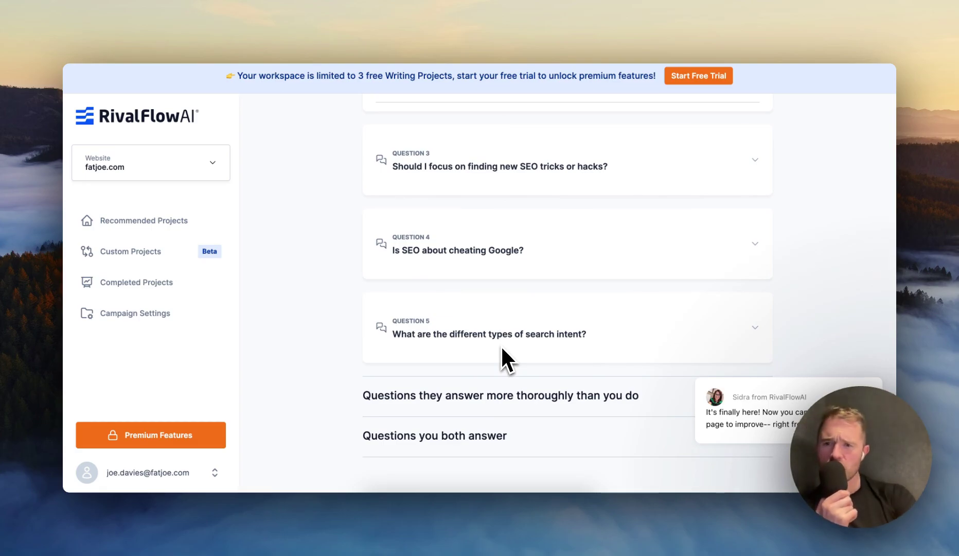
scroll(503, 350, up, 10)
scroll(503, 353, down, 1)
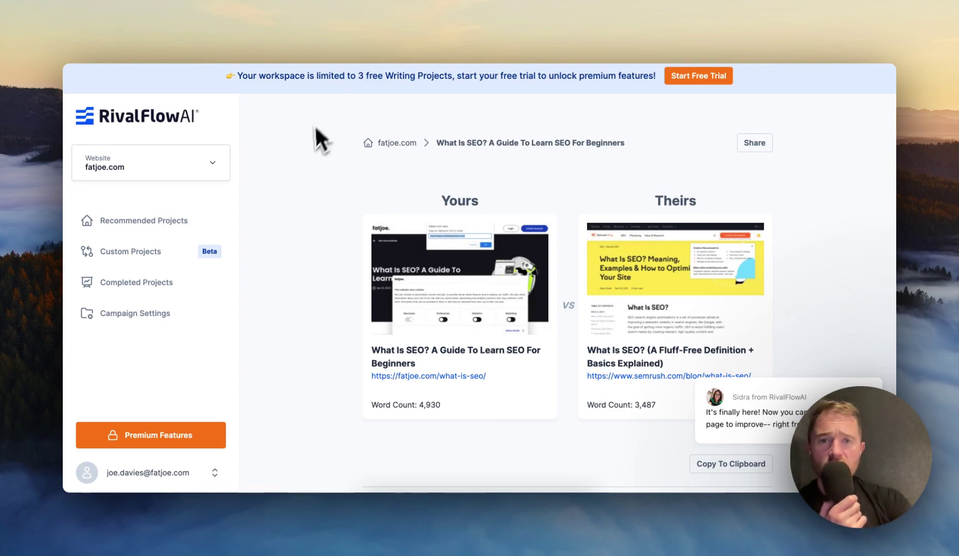
scroll(445, 306, up, 1)
scroll(449, 311, down, 1)
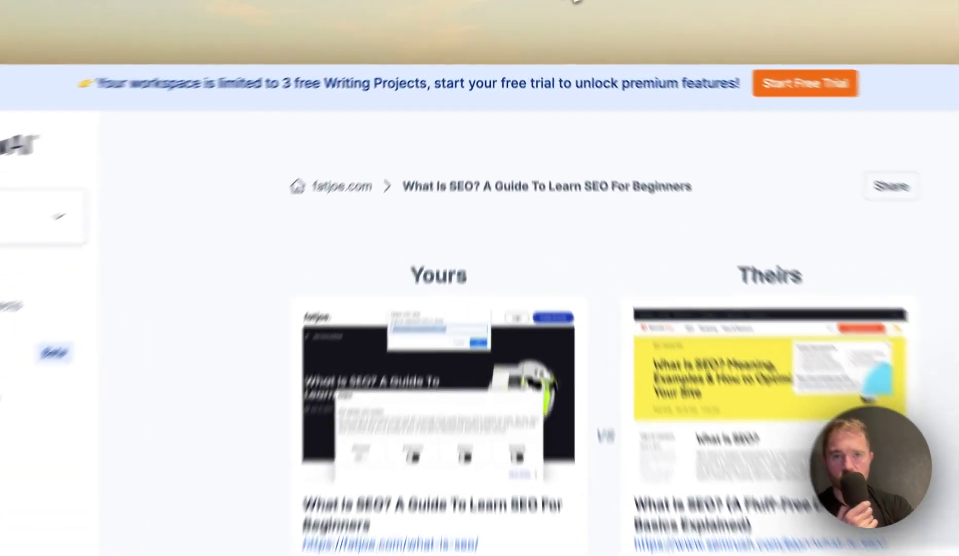